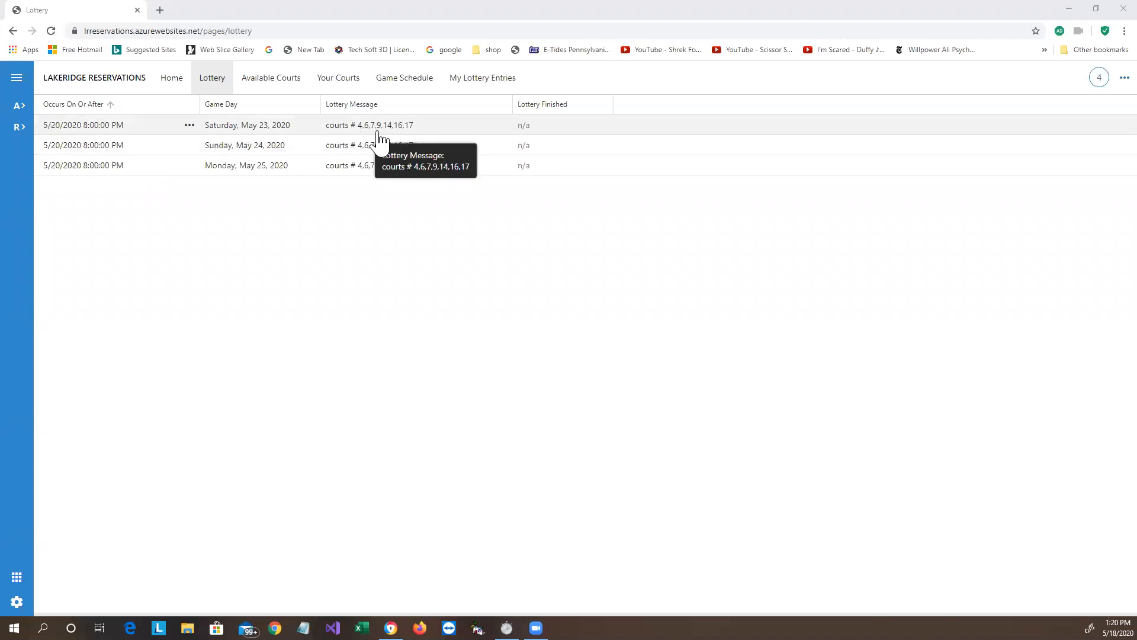
Step: Open the Saturday, May 23, 2020 lottery and save a new lottery entry with the default courts, times and priority
{"action": "left_click", "coordinate": [54, 128]}
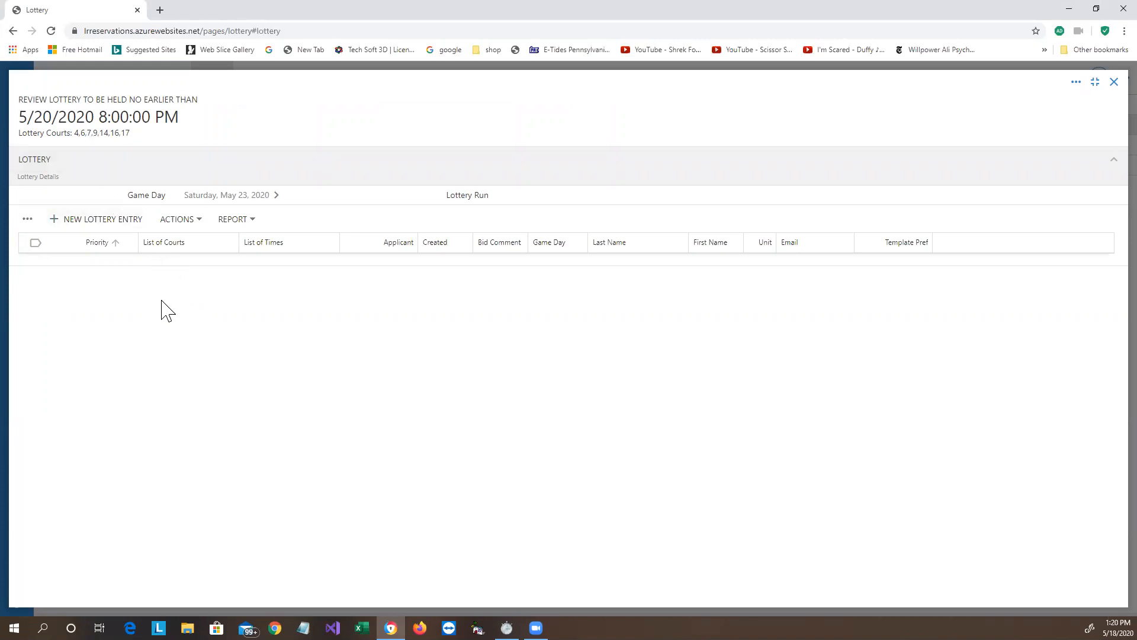
{"action": "left_click", "coordinate": [105, 223]}
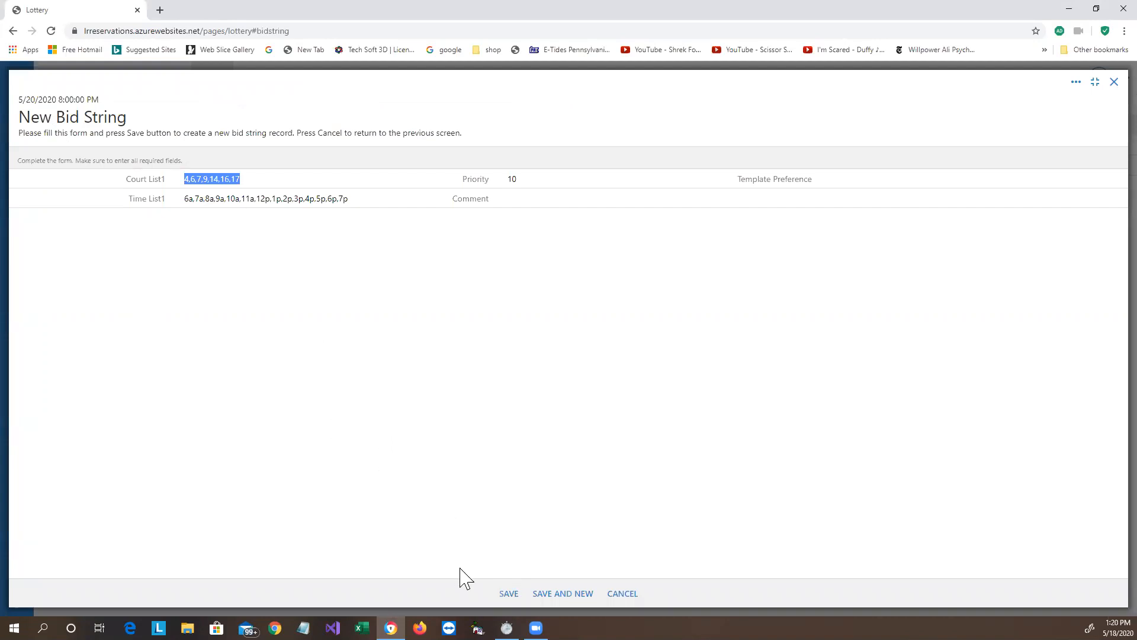
{"action": "left_click", "coordinate": [501, 592]}
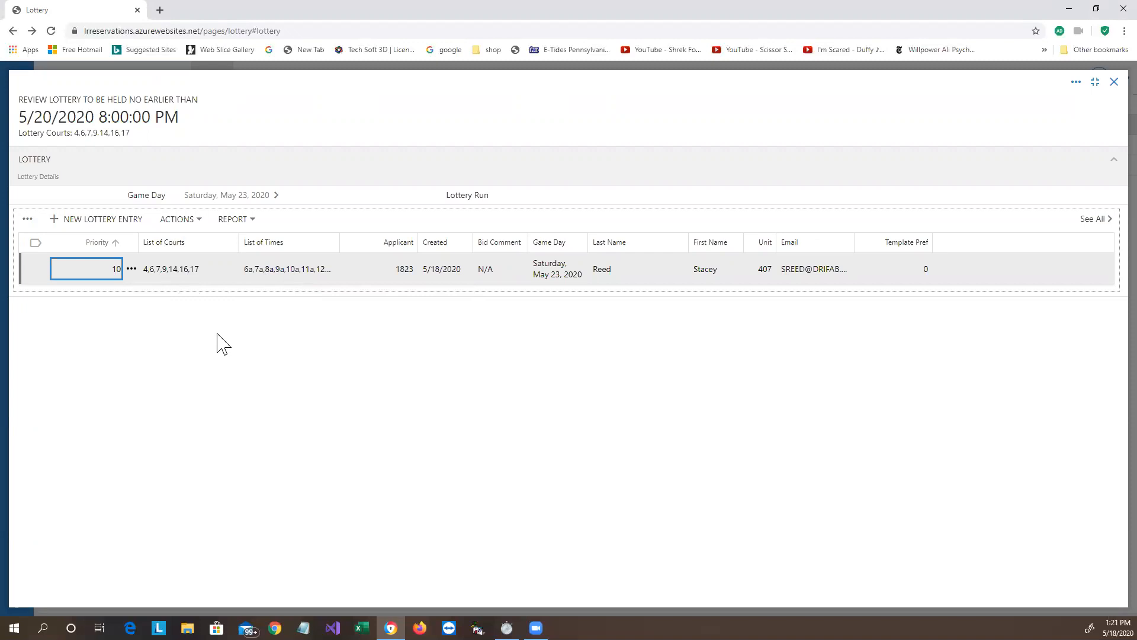
Step: Change the entry's list of courts to 16,17,6,4,14 and save the row
{"action": "left_click", "coordinate": [172, 272]}
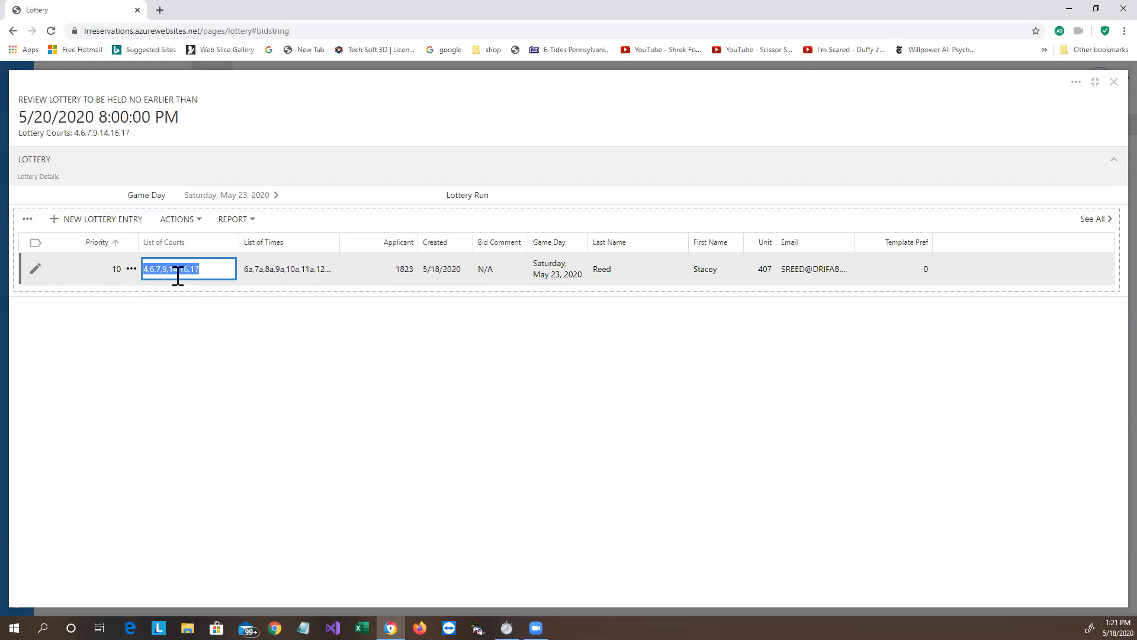
{"action": "left_click", "coordinate": [169, 268]}
{"action": "key", "text": "BackSpace"}
{"action": "key", "text": "BackSpace"}
{"action": "key", "text": "BackSpace"}
{"action": "key", "text": "BackSpace"}
{"action": "double_click", "coordinate": [147, 272]}
{"action": "left_click", "coordinate": [150, 268]}
{"action": "type", "text": "16"}
{"action": "type", "text": ",17"}
{"action": "type", "text": ","}
{"action": "type", "text": "5,"}
{"action": "type", "text": "4"}
{"action": "type", "text": ","}
{"action": "type", "text": ",1"}
{"action": "type", "text": "4"}
{"action": "type", "text": ","}
{"action": "key", "text": "Delete"}
{"action": "key", "text": "Delete"}
{"action": "key", "text": "Delete"}
{"action": "key", "text": "Delete"}
{"action": "key", "text": "Delete"}
{"action": "key", "text": "Delete"}
{"action": "key", "text": "Delete"}
{"action": "key", "text": "Delete"}
{"action": "key", "text": "Delete"}
{"action": "key", "text": "Delete"}
{"action": "key", "text": "Delete"}
{"action": "key", "text": "Return"}
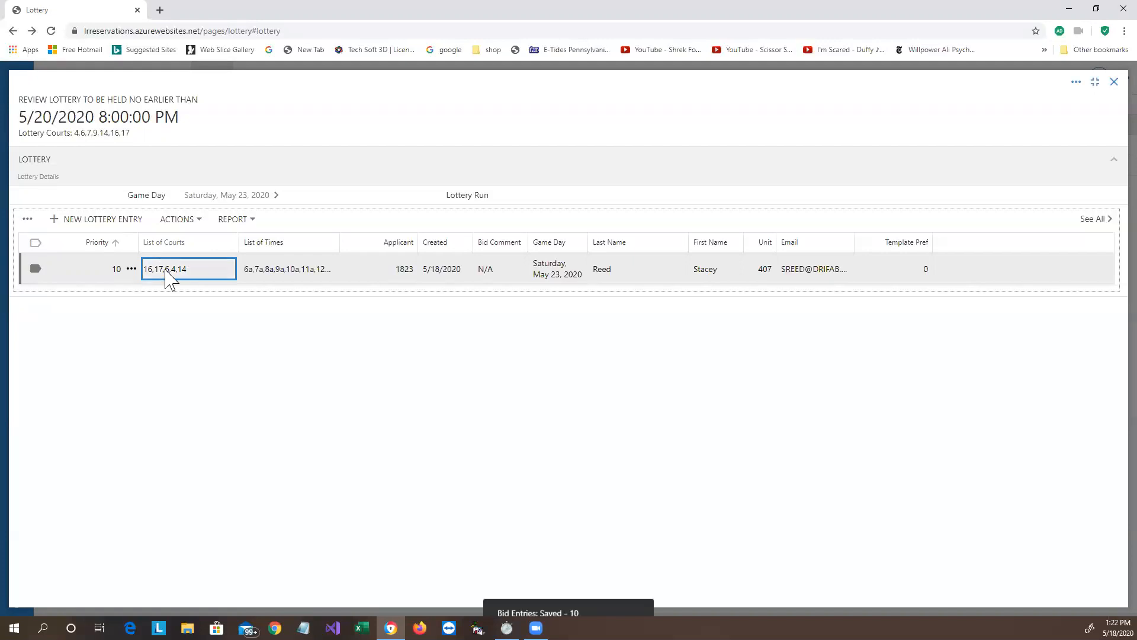
Step: Change the same entry's list of times to 11a,10a,2p,3p and save the row
{"action": "left_click", "coordinate": [278, 277]}
{"action": "key", "text": "Delete"}
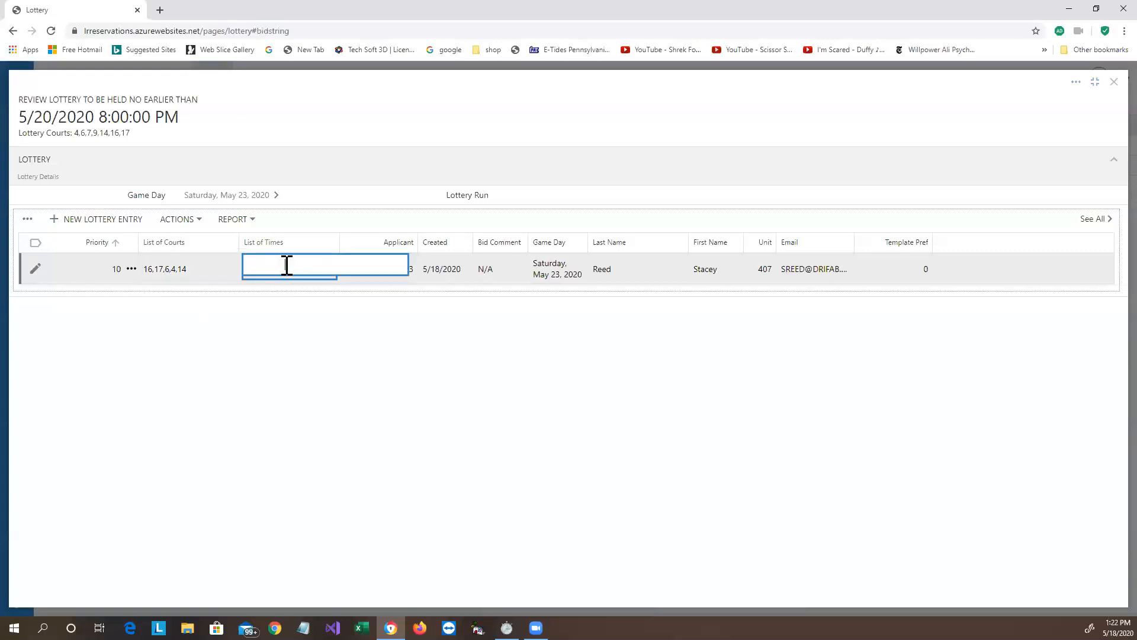
{"action": "type", "text": "6a,7a,8a,9a,10a,11a,12p,1p,2p,3p,4p,5p,6p,7p"}
{"action": "key", "text": "Delete"}
{"action": "key", "text": "Delete"}
{"action": "key", "text": "Delete"}
{"action": "key", "text": "Delete"}
{"action": "key", "text": "Delete"}
{"action": "key", "text": "Delete"}
{"action": "key", "text": "Delete"}
{"action": "key", "text": "Delete"}
{"action": "key", "text": "Delete"}
{"action": "key", "text": "Delete"}
{"action": "key", "text": "Delete"}
{"action": "key", "text": "Delete"}
{"action": "key", "text": "Delete"}
{"action": "key", "text": "Delete"}
{"action": "key", "text": "Delete"}
{"action": "key", "text": "Delete"}
{"action": "key", "text": "Right"}
{"action": "key", "text": "Right"}
{"action": "key", "text": "Delete"}
{"action": "key", "text": "Delete"}
{"action": "key", "text": "Delete"}
{"action": "key", "text": "Delete"}
{"action": "key", "text": "Delete"}
{"action": "key", "text": "Delete"}
{"action": "key", "text": "Delete"}
{"action": "key", "text": "Delete"}
{"action": "key", "text": "Delete"}
{"action": "key", "text": "Delete"}
{"action": "key", "text": "Delete"}
{"action": "key", "text": "Delete"}
{"action": "key", "text": "Delete"}
{"action": "key", "text": "Delete"}
{"action": "key", "text": "Delete"}
{"action": "key", "text": "Delete"}
{"action": "key", "text": "Delete"}
{"action": "key", "text": "Delete"}
{"action": "key", "text": "Delete"}
{"action": "key", "text": "Delete"}
{"action": "type", "text": "10a,"}
{"action": "type", "text": "2p,3p"}
{"action": "key", "text": "Return"}
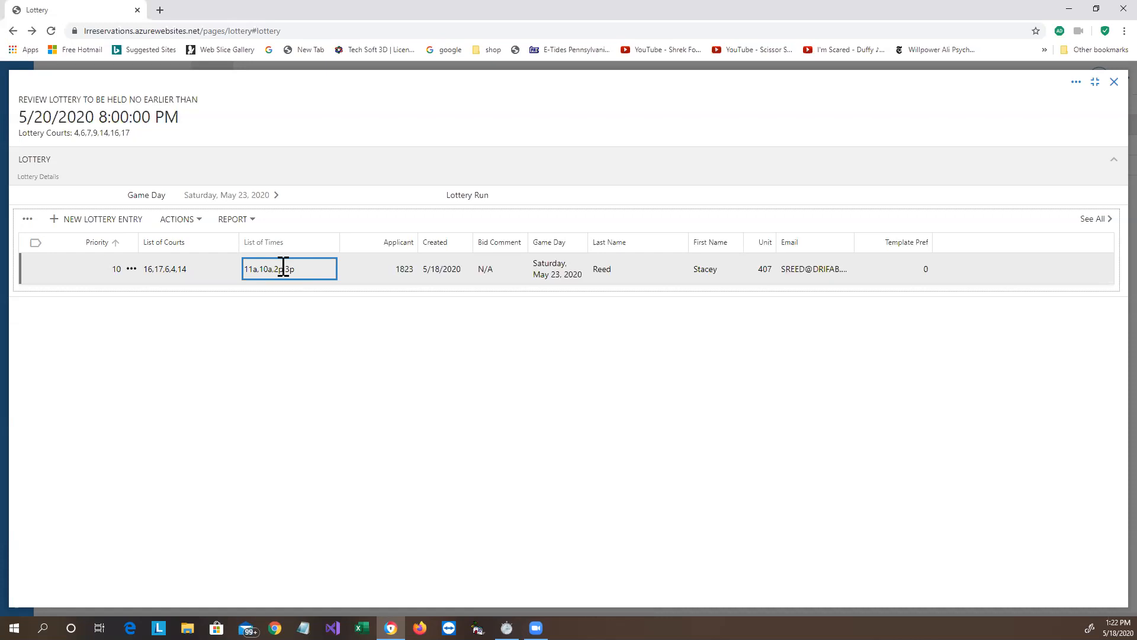
Step: Add a second lottery entry for courts 7,9, keeping the prefilled times and priority
{"action": "left_click", "coordinate": [101, 221]}
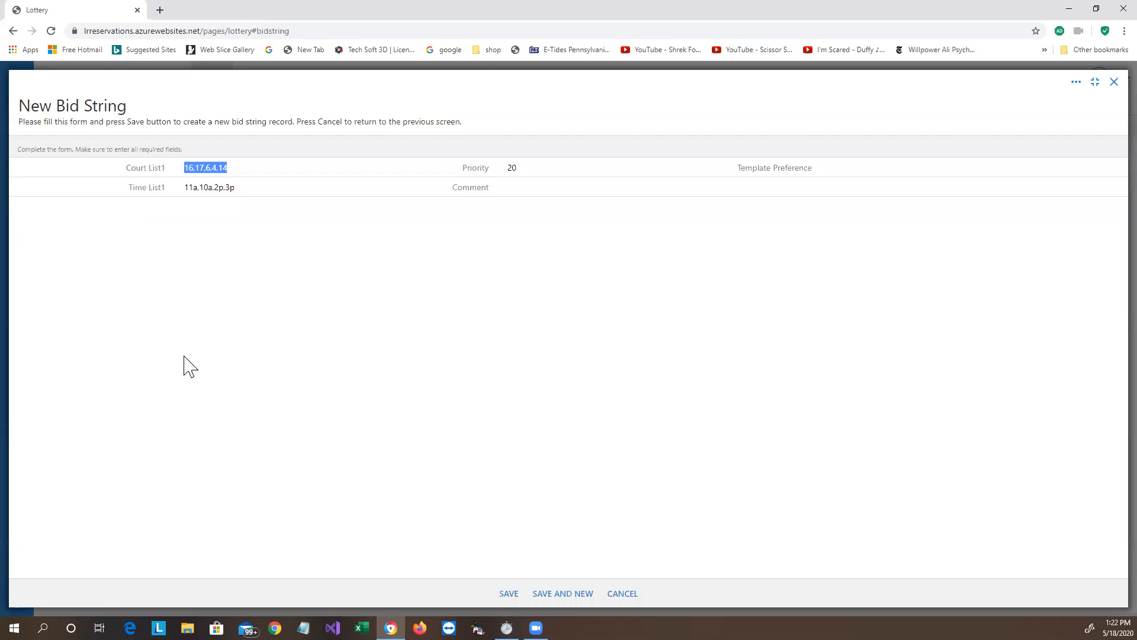
{"action": "type", "text": "7,9"}
{"action": "left_click", "coordinate": [504, 593]}
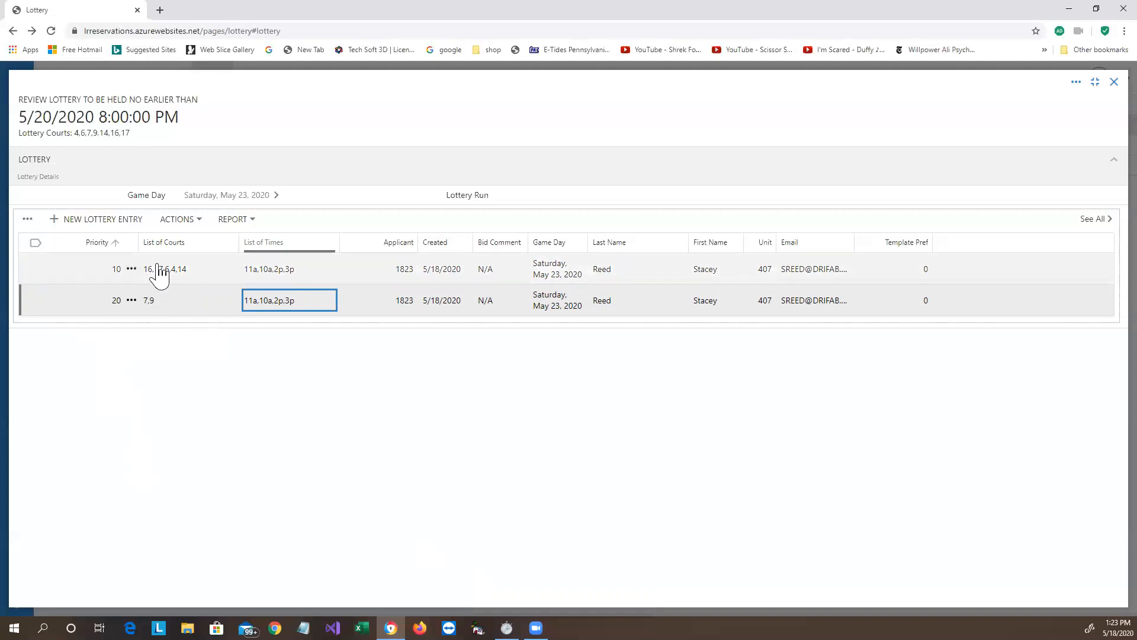
Step: Try a priority of 5 for the entry with courts 7,9, and set it back to 20
{"action": "left_click", "coordinate": [115, 308]}
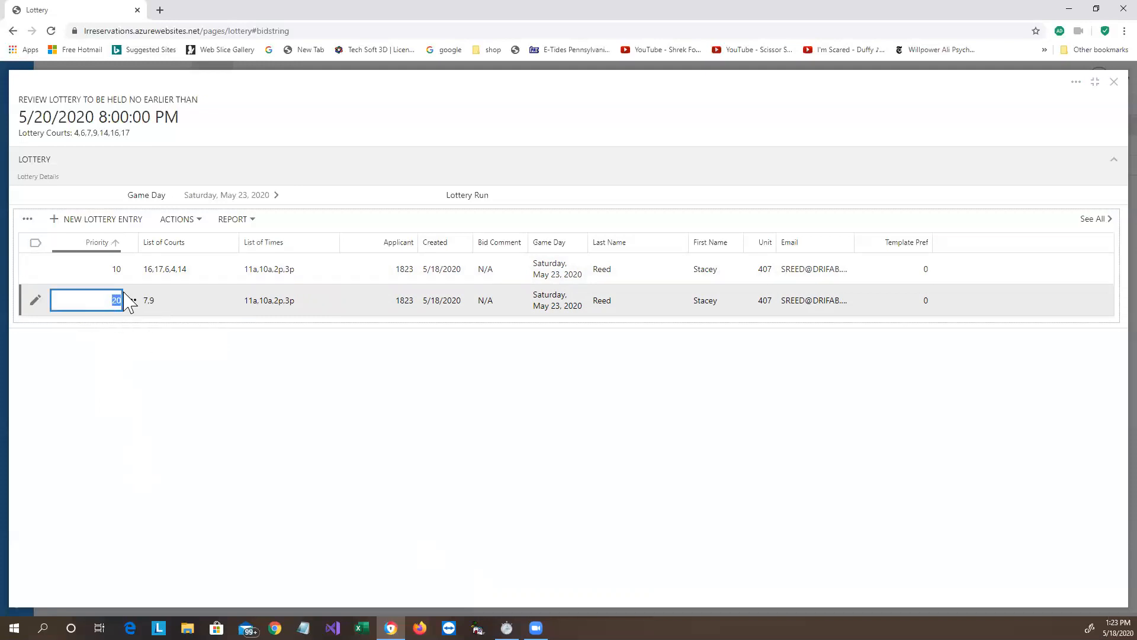
{"action": "type", "text": "5"}
{"action": "key", "text": "Return"}
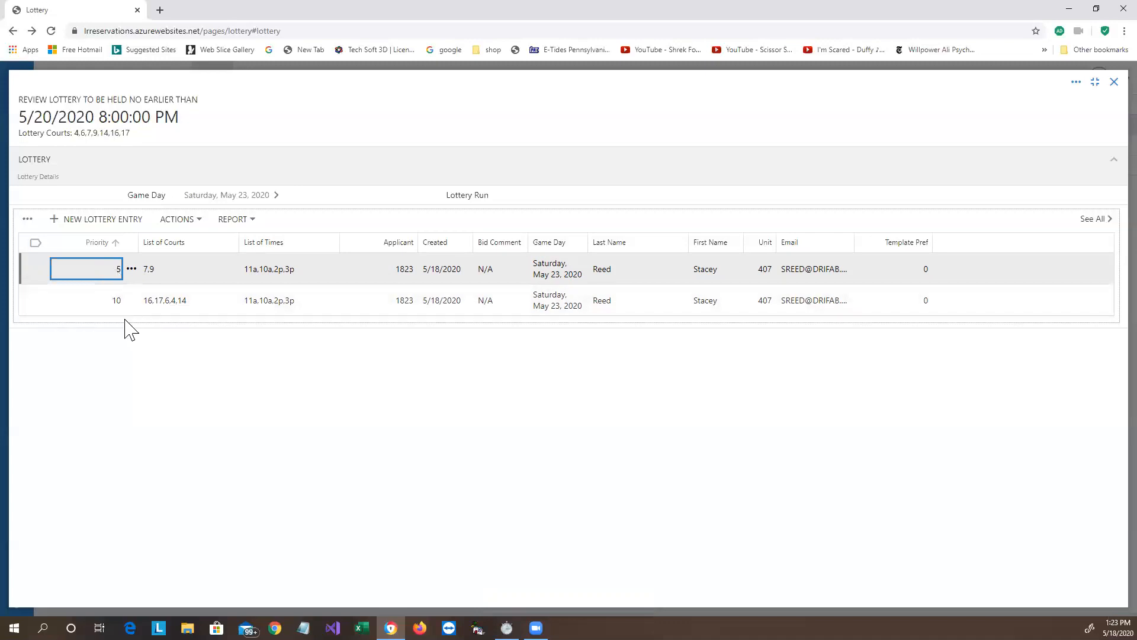
{"action": "type", "text": "10"}
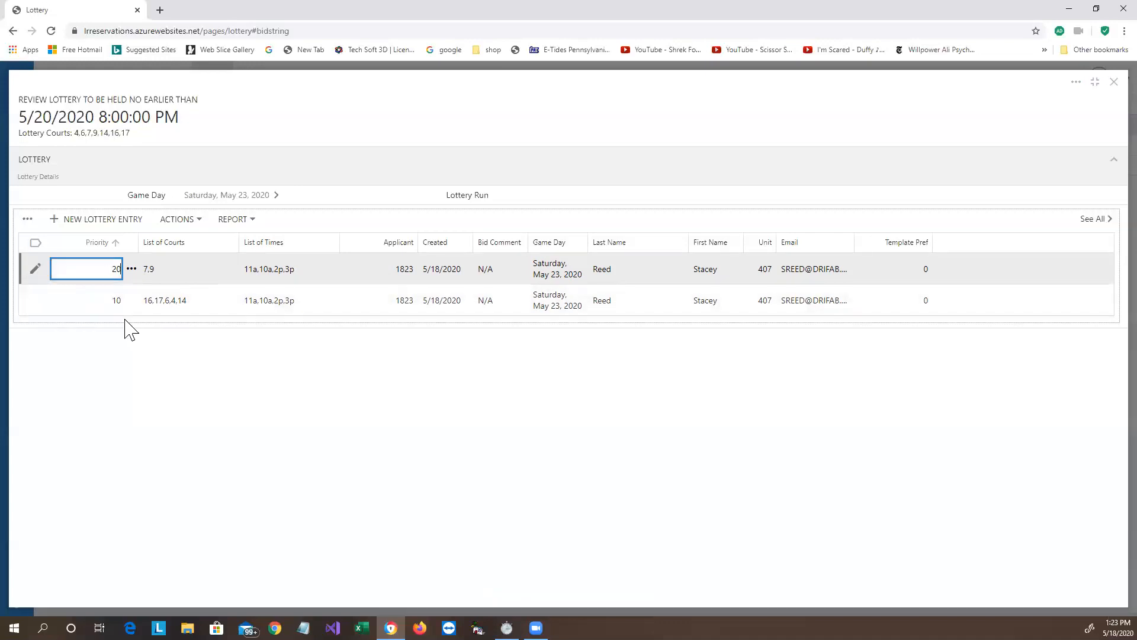
{"action": "key", "text": "Down"}
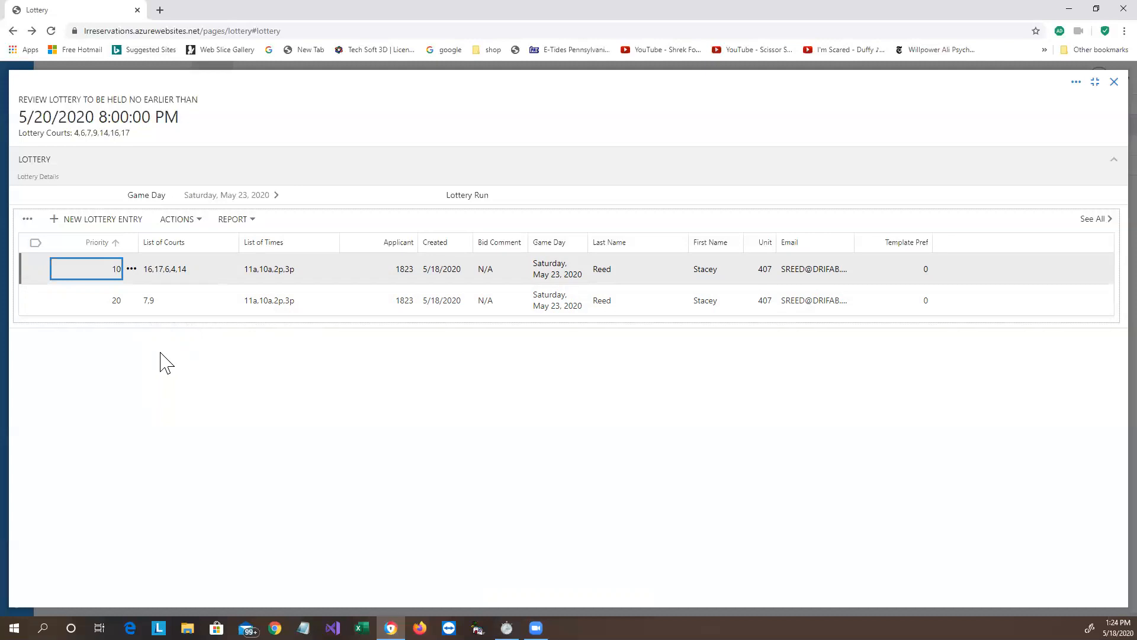
Step: Set the template preference of the entry with courts 16,17,6,4,14 to 100 and close the Saturday lottery
{"action": "left_click", "coordinate": [918, 276]}
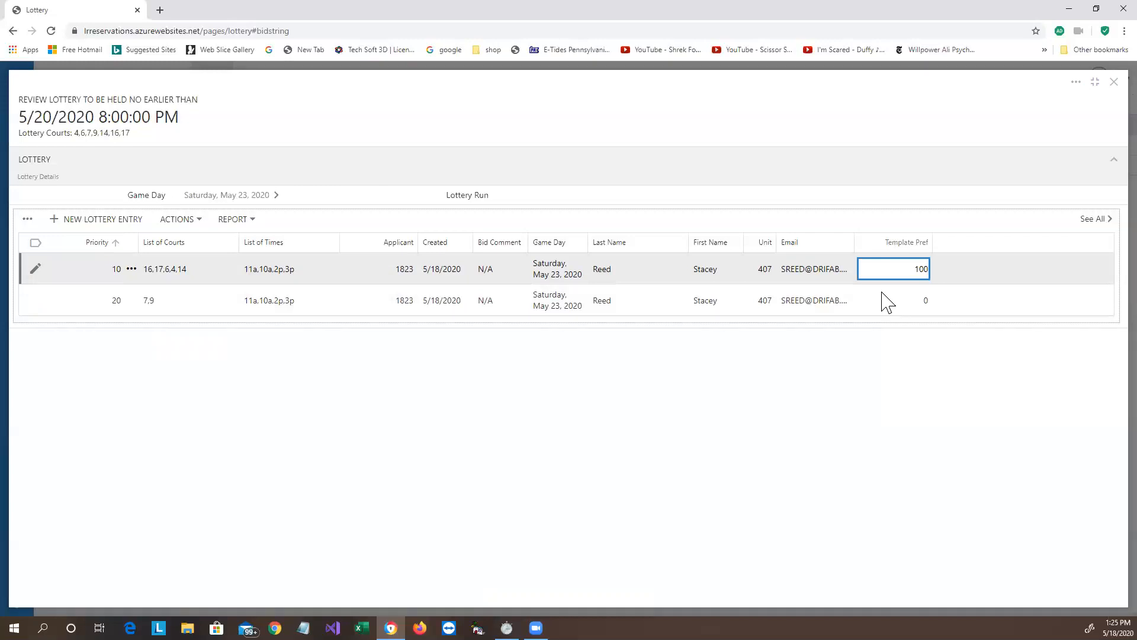
{"action": "left_click", "coordinate": [887, 302]}
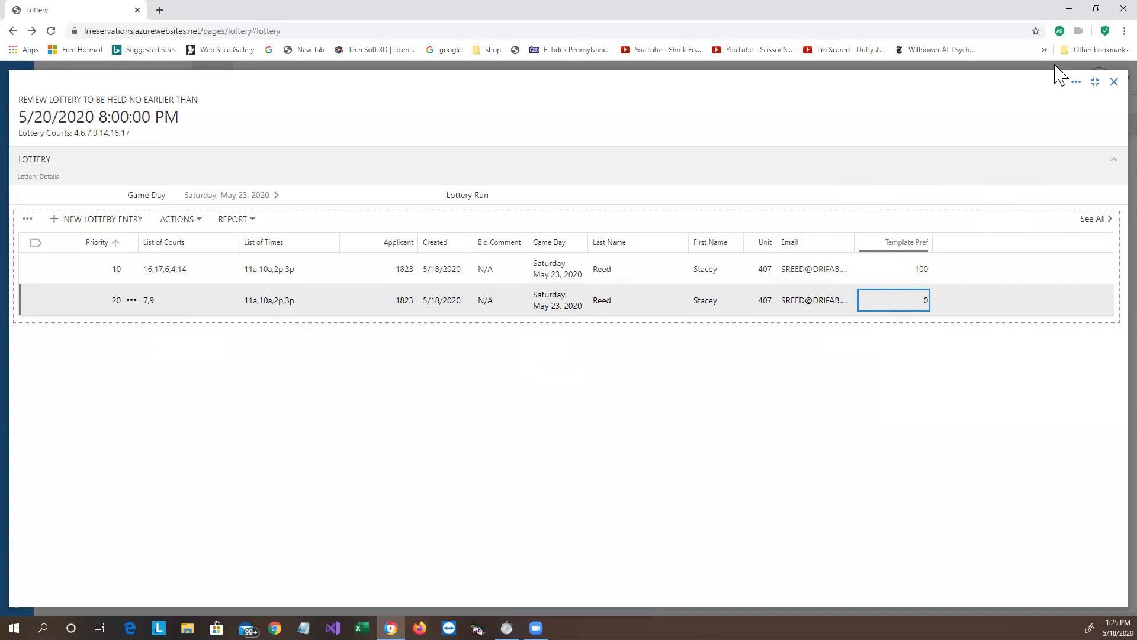
{"action": "left_click", "coordinate": [1112, 83]}
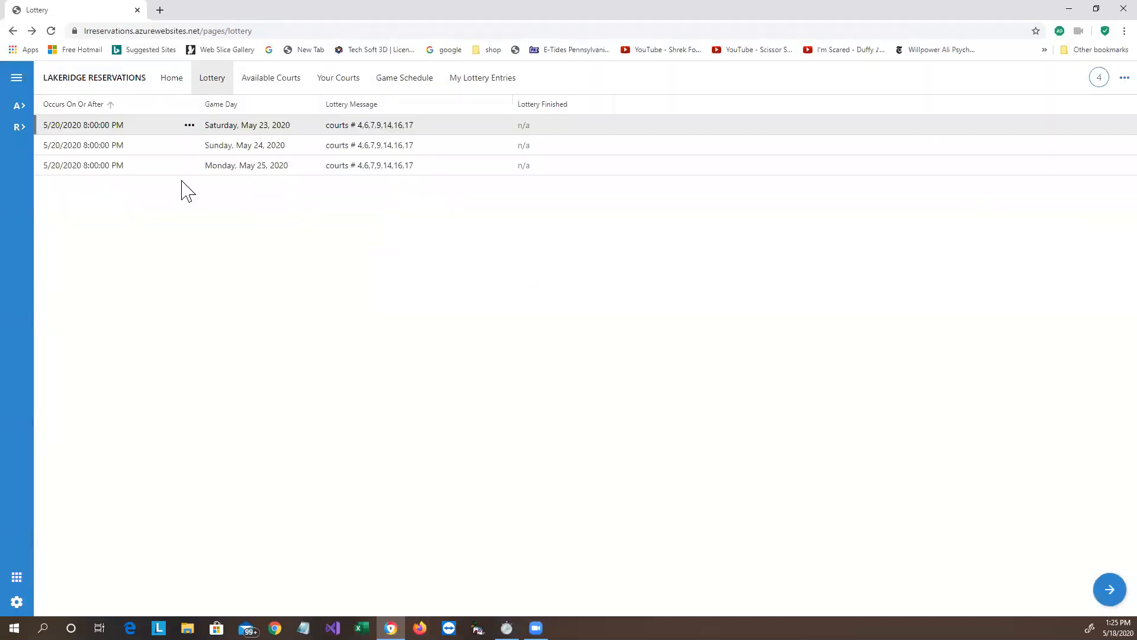
Step: Save a new lottery entry with the prefilled values in the Sunday, May 24, 2020 lottery and close that lottery
{"action": "left_click", "coordinate": [83, 151]}
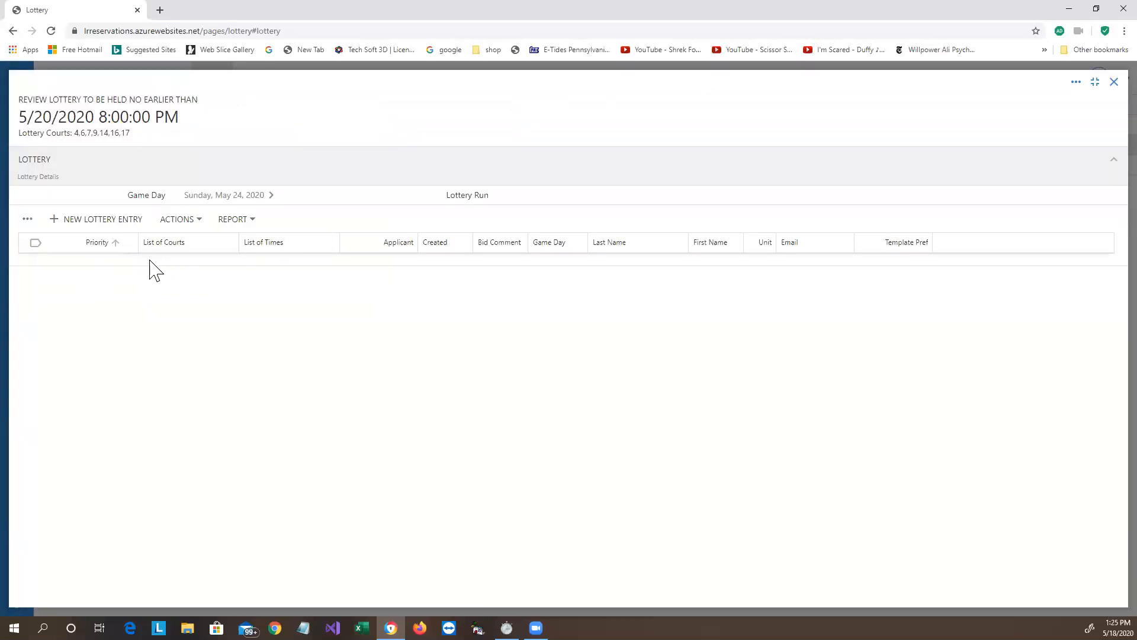
{"action": "left_click", "coordinate": [113, 222]}
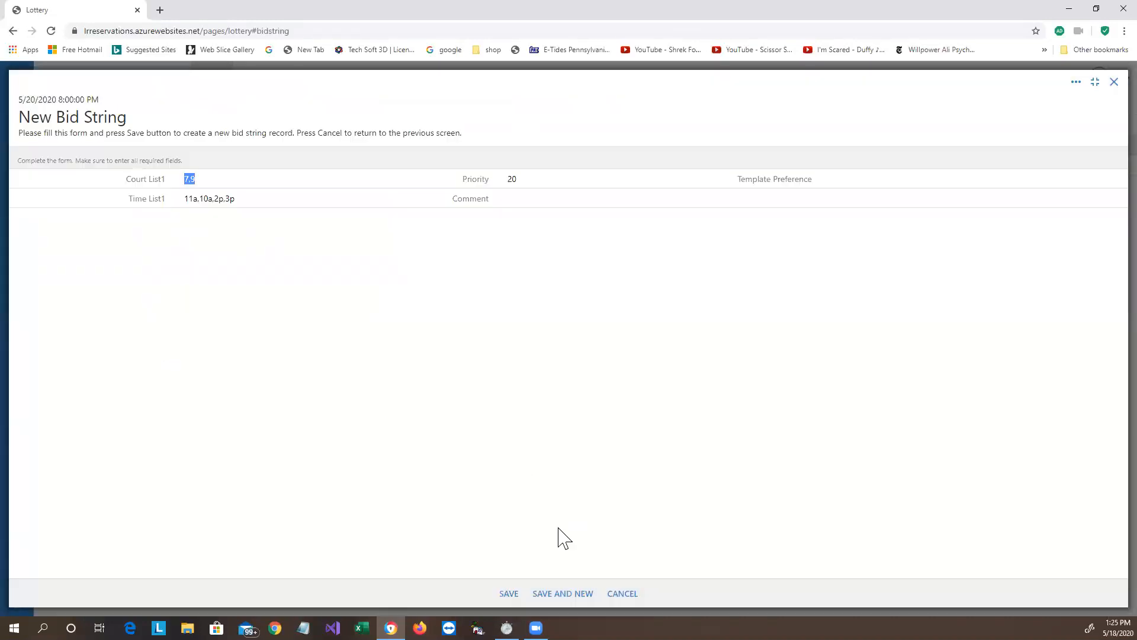
{"action": "left_click", "coordinate": [508, 594]}
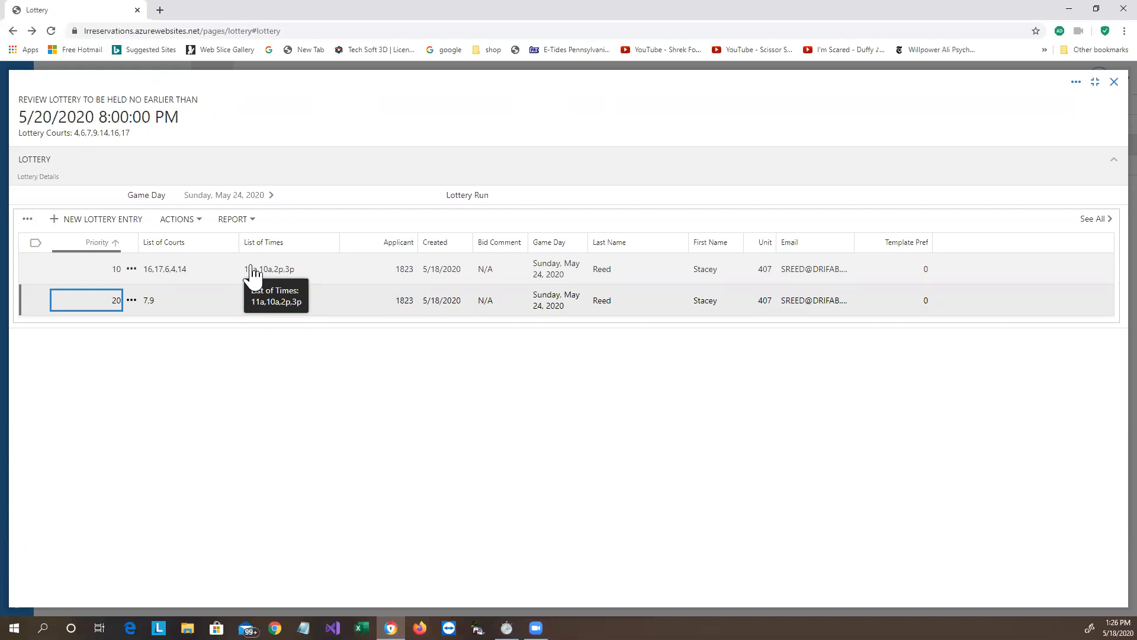
{"action": "left_click", "coordinate": [1113, 82]}
Step: Open the Monday, May 25, 2020 lottery and save a new lottery entry with the prefilled values
{"action": "left_click", "coordinate": [113, 173]}
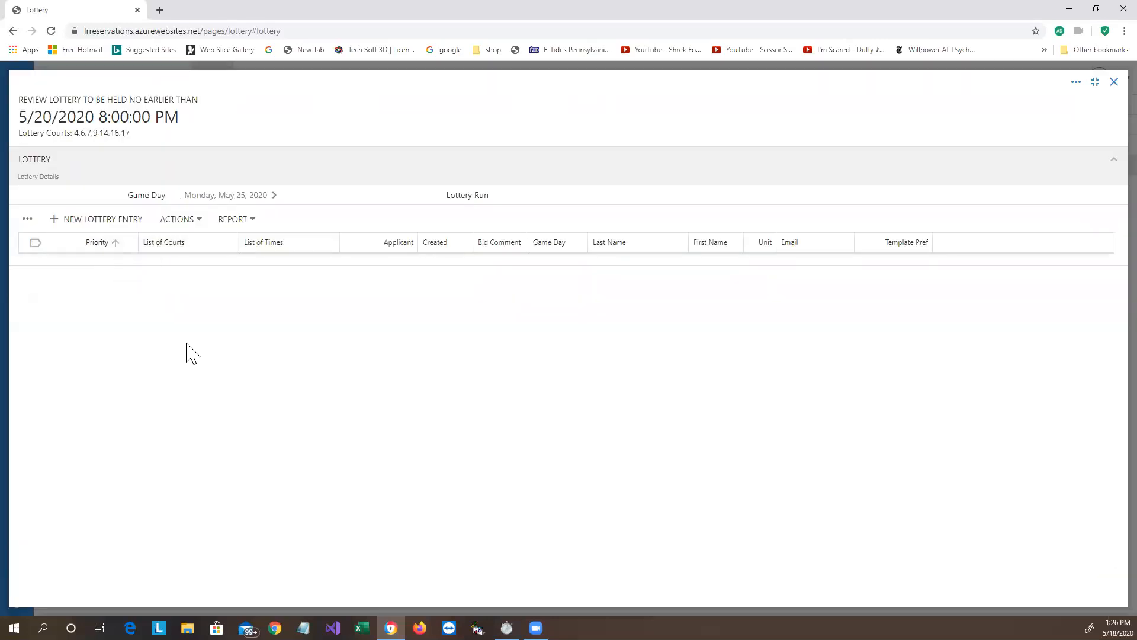
{"action": "left_click", "coordinate": [110, 224]}
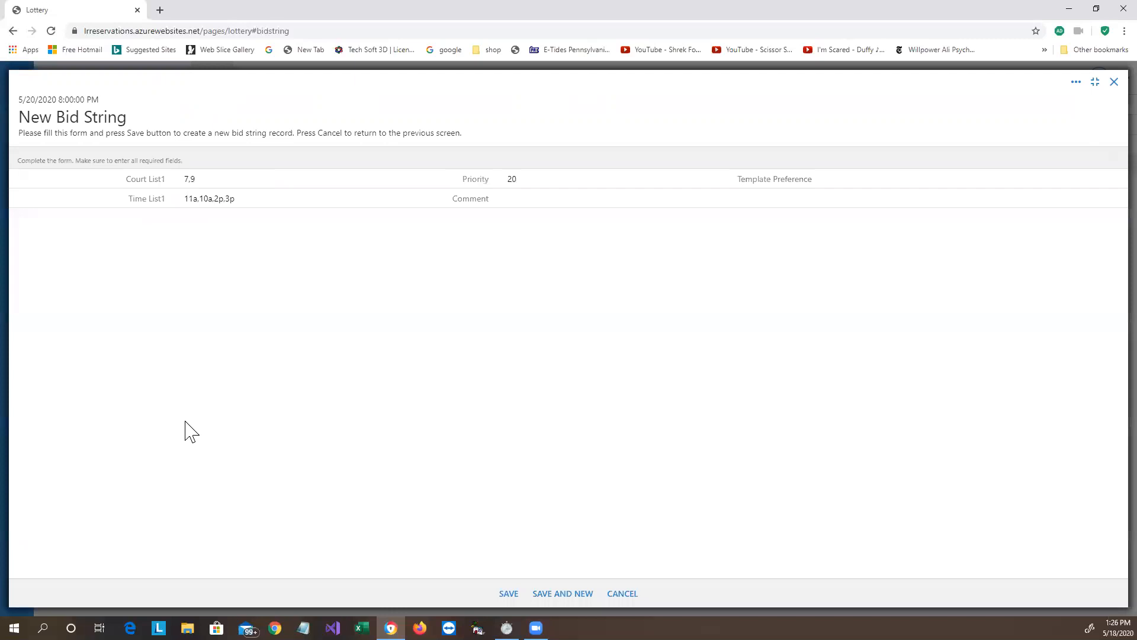
{"action": "left_click", "coordinate": [509, 593]}
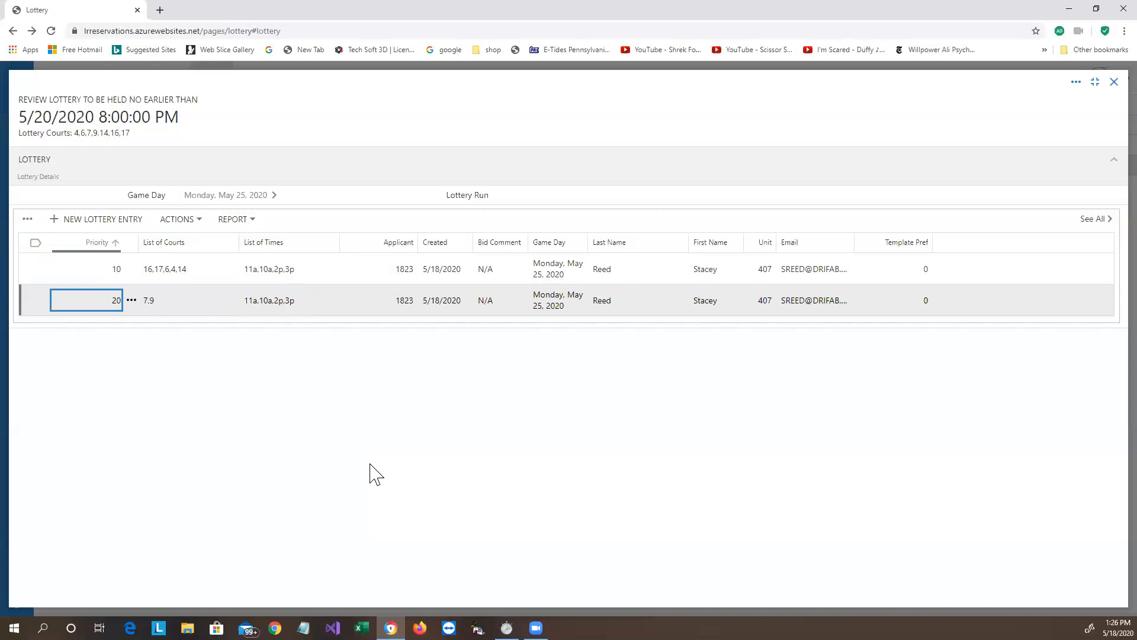
Step: Add another Monday entry for courts 7,9 with the time list set to 8a, keeping the prefilled priority
{"action": "left_click", "coordinate": [109, 224]}
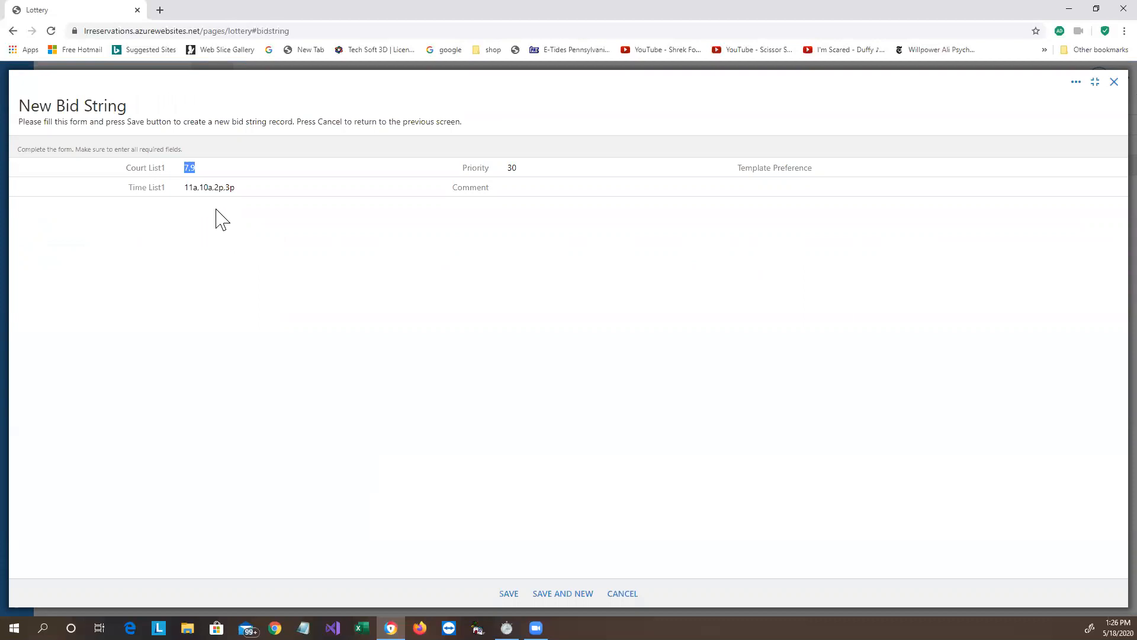
{"action": "left_click", "coordinate": [242, 189]}
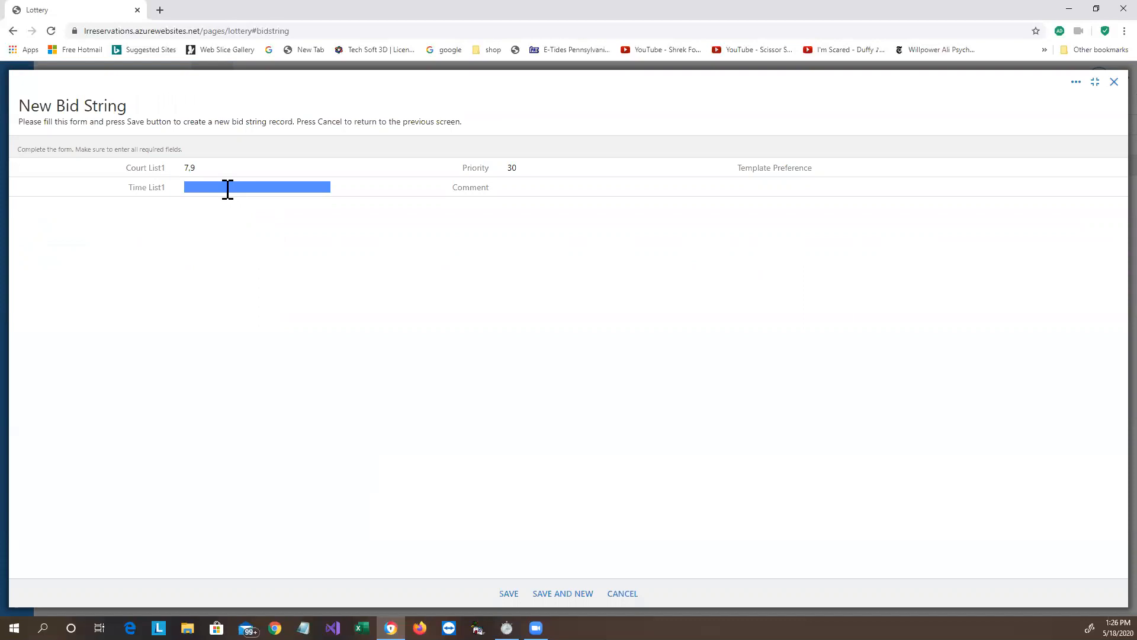
{"action": "type", "text": "8a"}
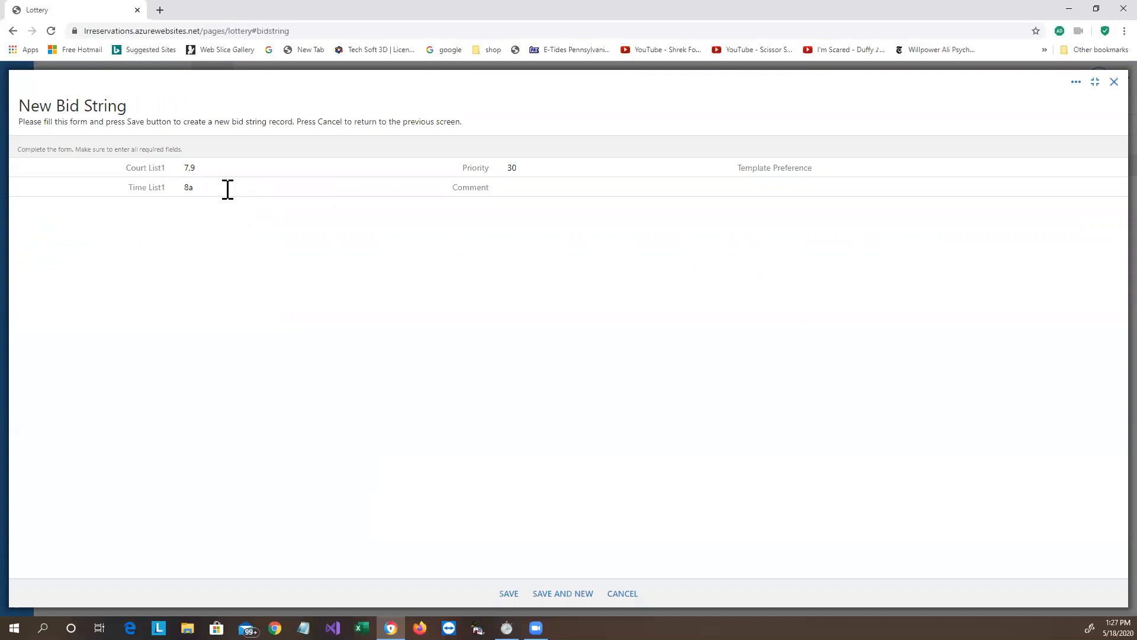
{"action": "left_click", "coordinate": [509, 594]}
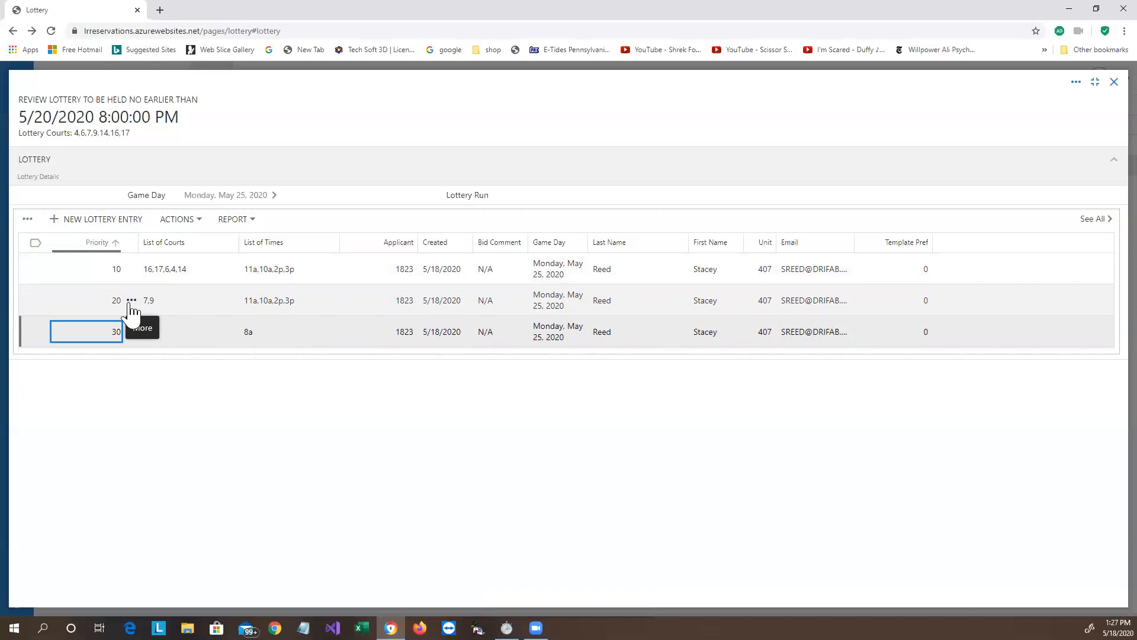
Step: Set the priority of the 8a entry to 5, and change it to 15
{"action": "left_click", "coordinate": [116, 332]}
{"action": "key", "text": "Return"}
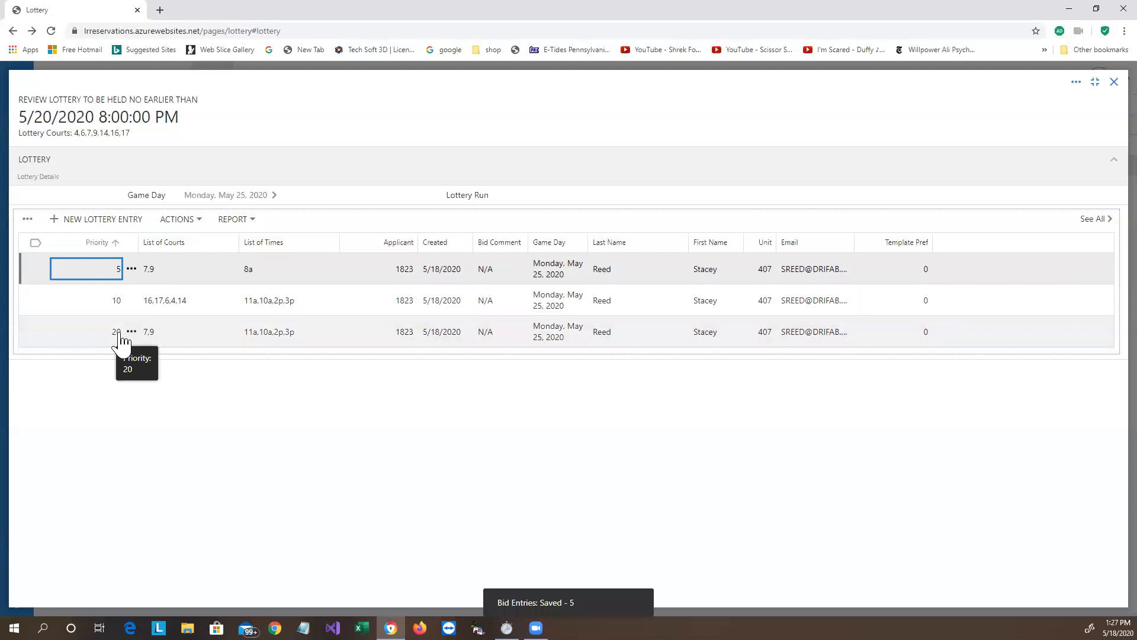
{"action": "left_click", "coordinate": [118, 269]}
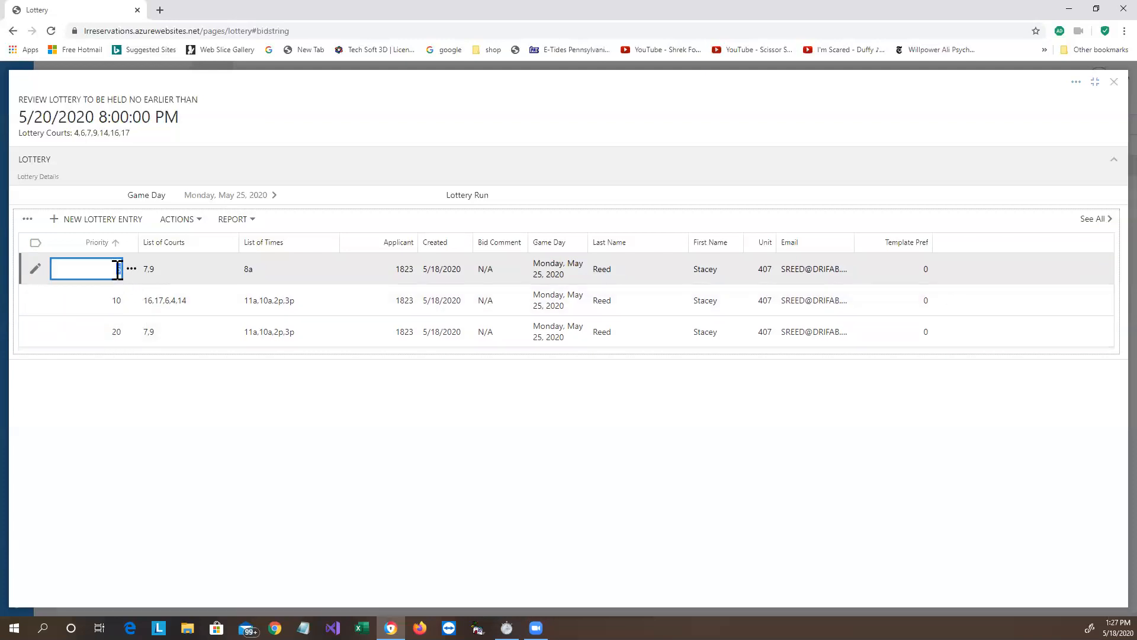
{"action": "type", "text": "15"}
{"action": "key", "text": "Return"}
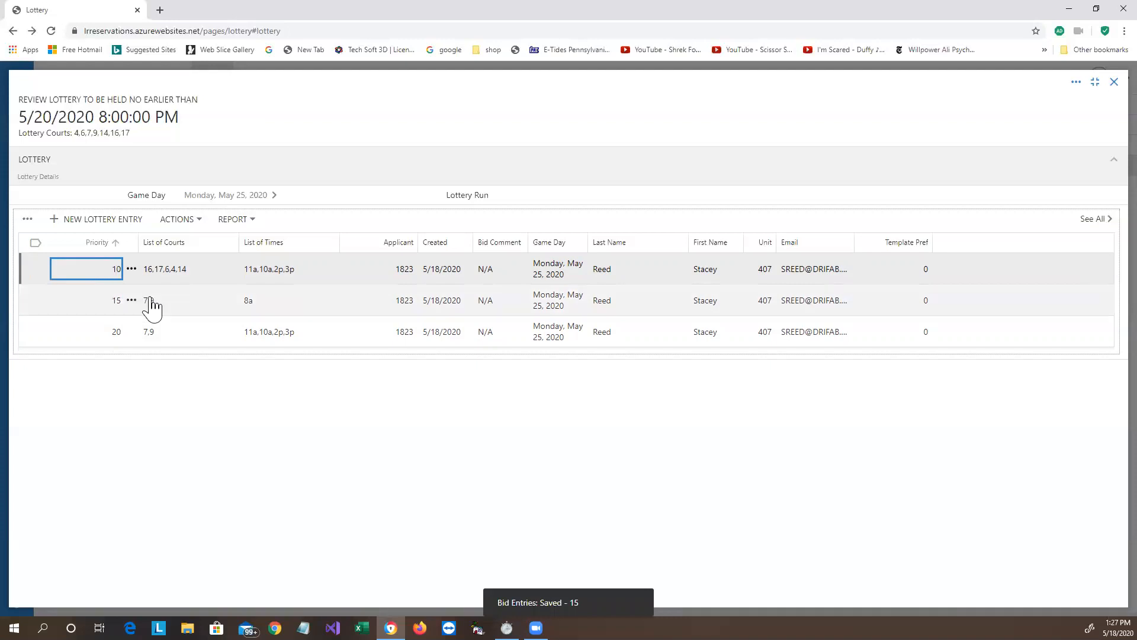
{"action": "left_click", "coordinate": [121, 302]}
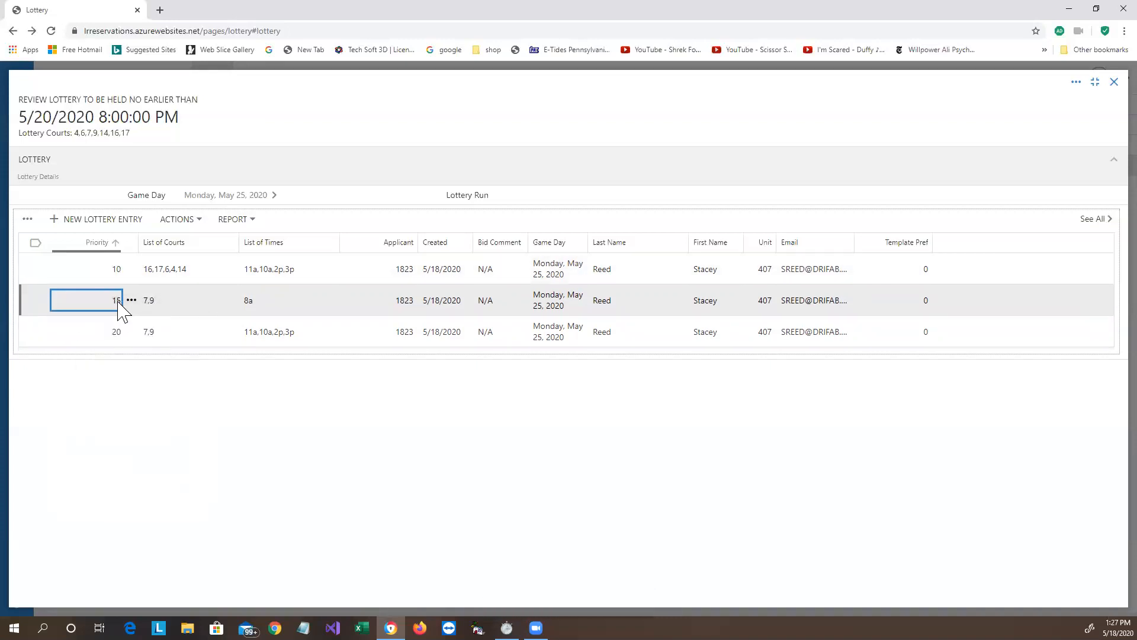
{"action": "left_click", "coordinate": [119, 305]}
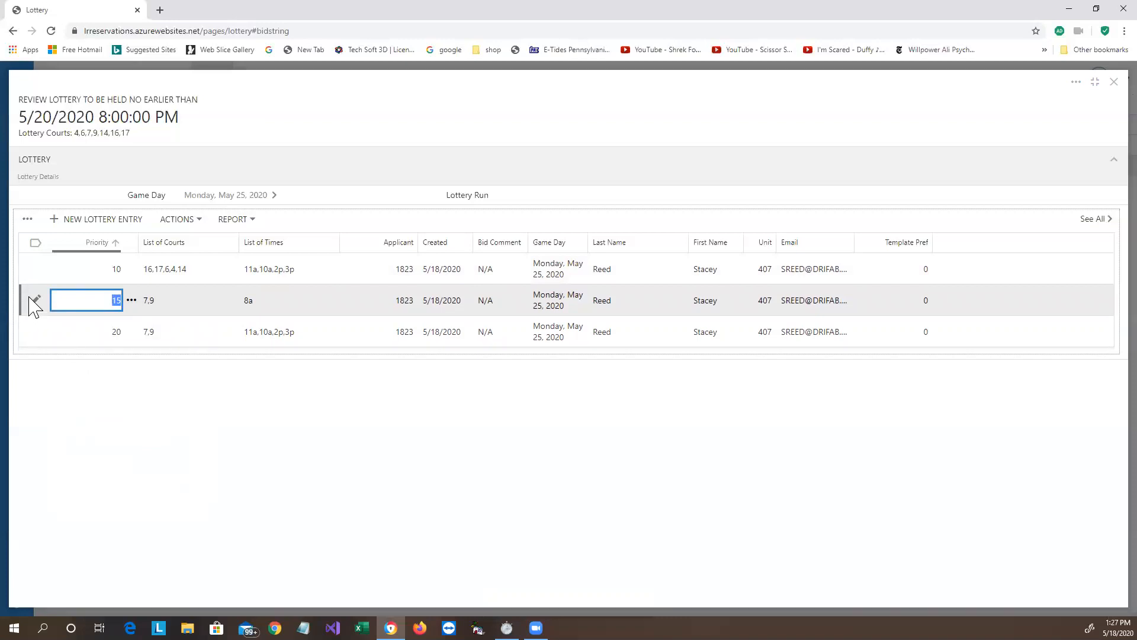
{"action": "key", "text": "Delete"}
{"action": "key", "text": "Escape"}
{"action": "key", "text": "Escape"}
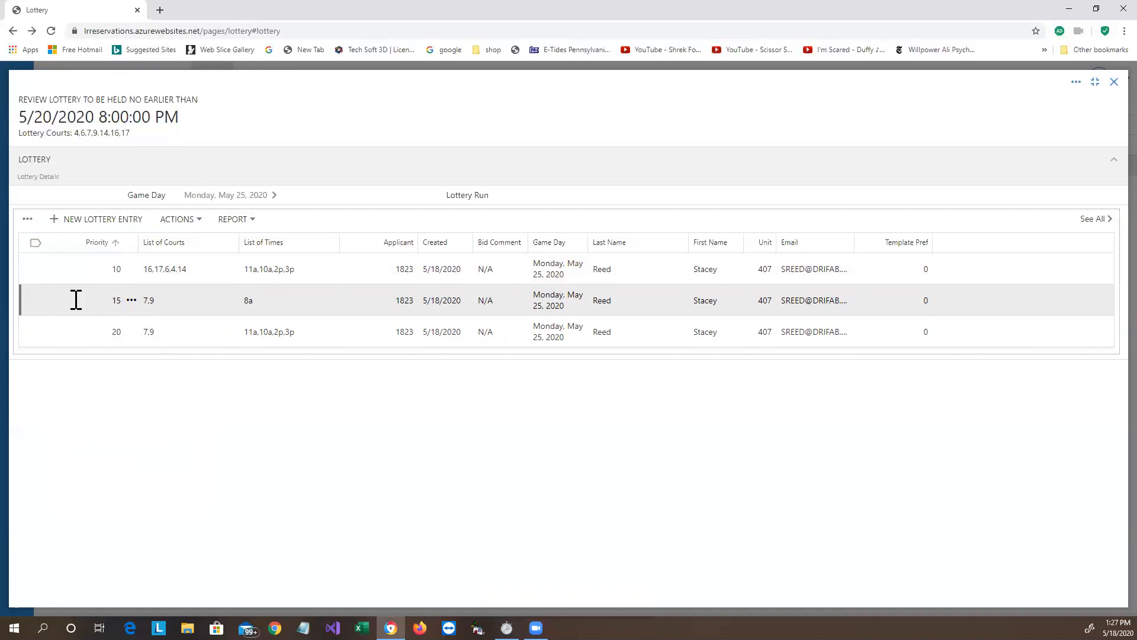
Step: Delete the 8a entry for courts 7,9 from the Monday lottery and confirm the deletion
{"action": "right_click", "coordinate": [37, 301]}
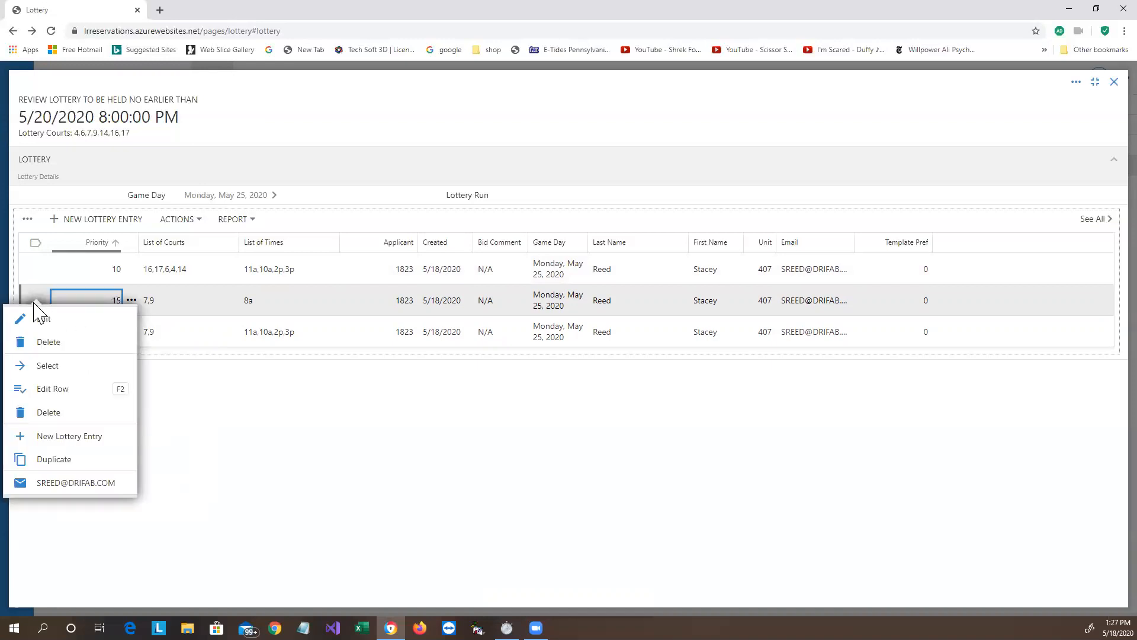
{"action": "left_click", "coordinate": [45, 344]}
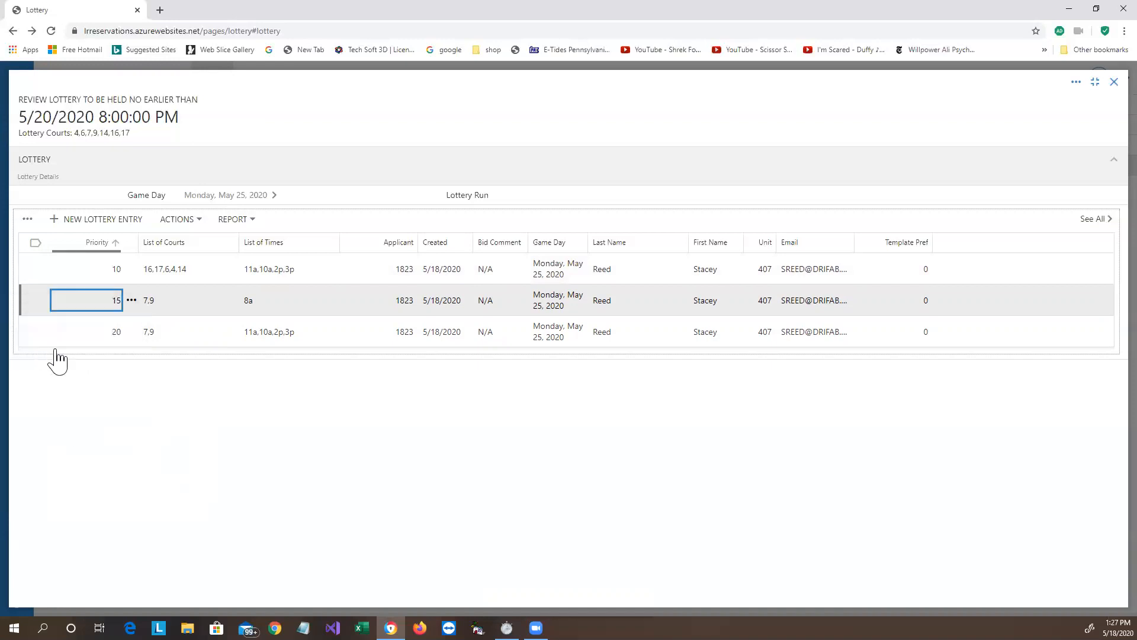
{"action": "left_click", "coordinate": [640, 365]}
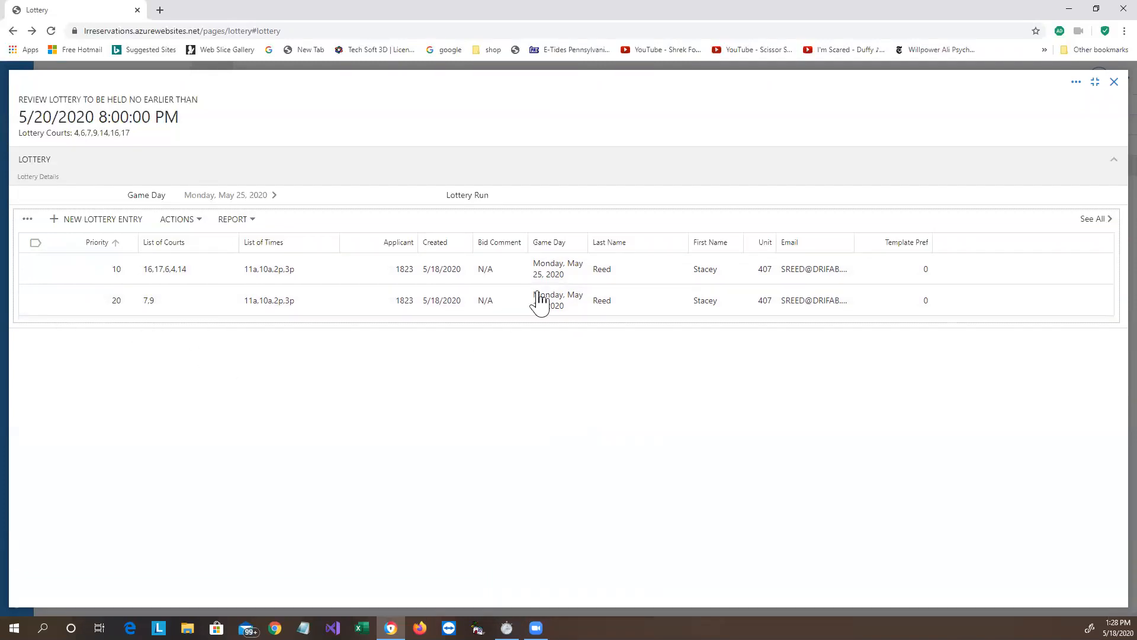
Step: Widen the Game Day column in the Monday, May 25, 2020 lottery's entry table and in the My Lottery Entries list
{"action": "left_click_drag", "start_coordinate": [597, 243], "coordinate": [626, 242]}
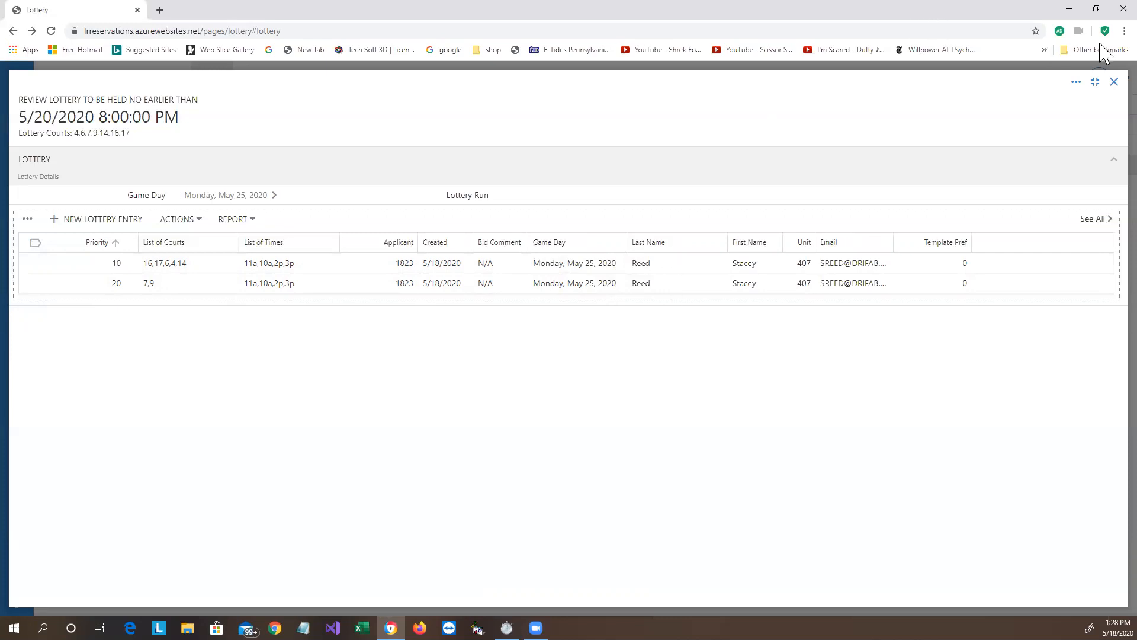
{"action": "left_click", "coordinate": [1112, 82]}
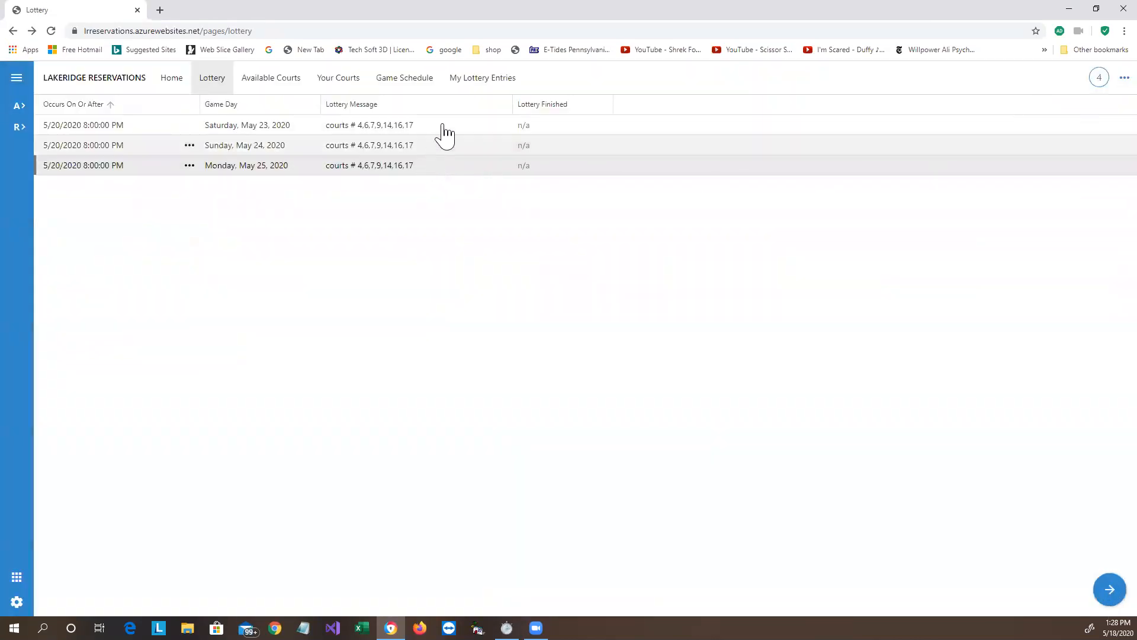
{"action": "left_click", "coordinate": [474, 86]}
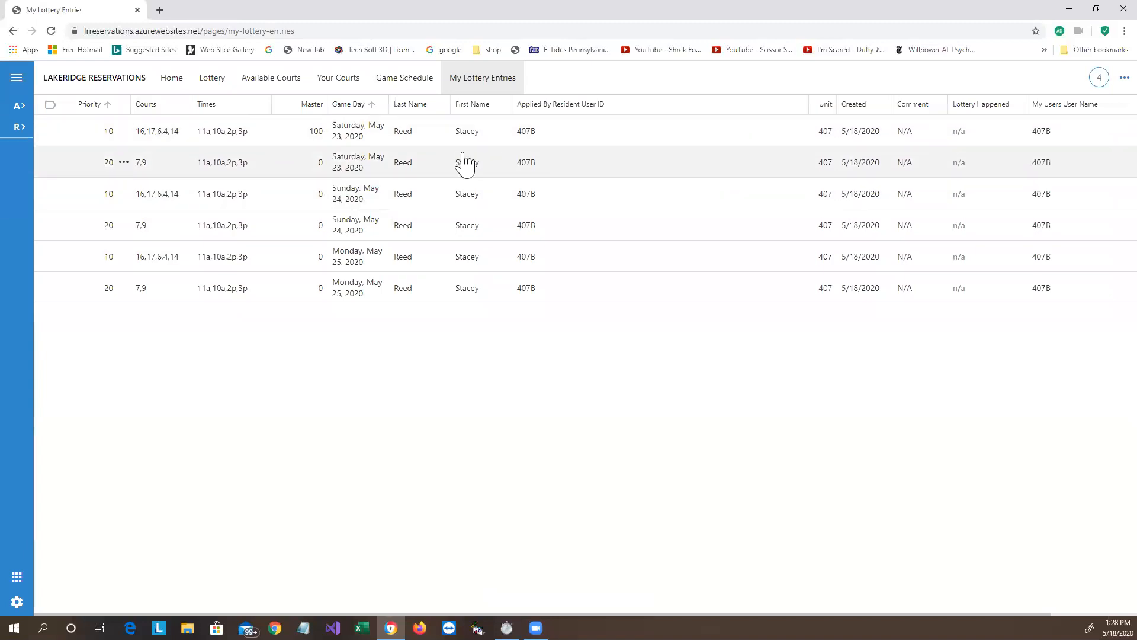
{"action": "left_click_drag", "start_coordinate": [388, 104], "coordinate": [483, 107]}
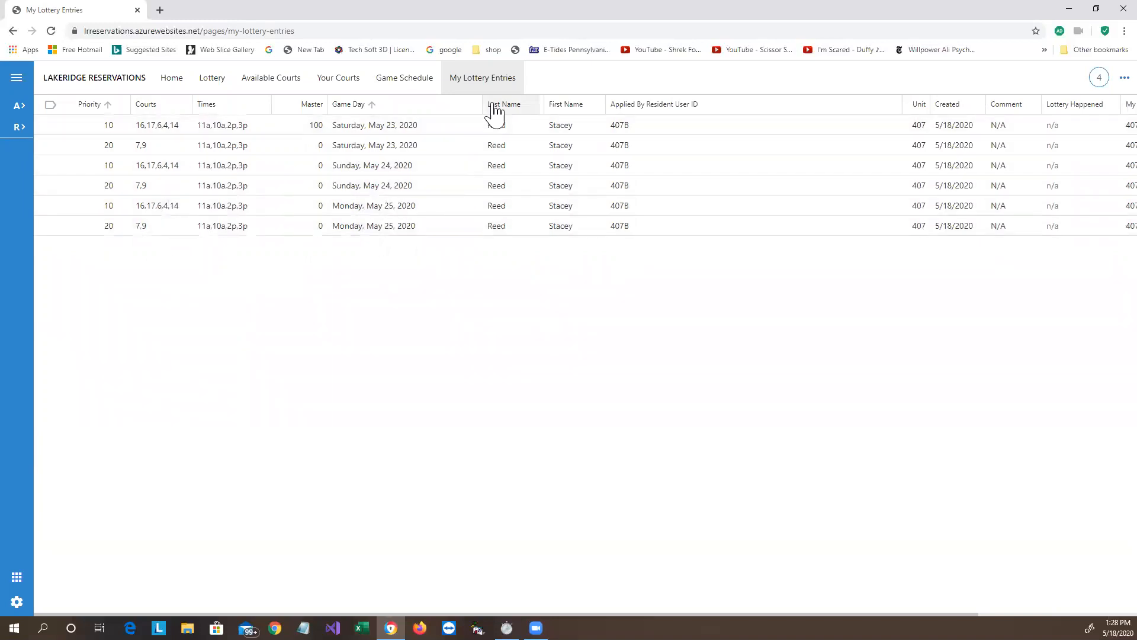
Step: Review the entries in the Saturday, May 23, 2020 lottery, close it and return to My Lottery Entries
{"action": "left_click", "coordinate": [212, 83]}
{"action": "left_click", "coordinate": [98, 127]}
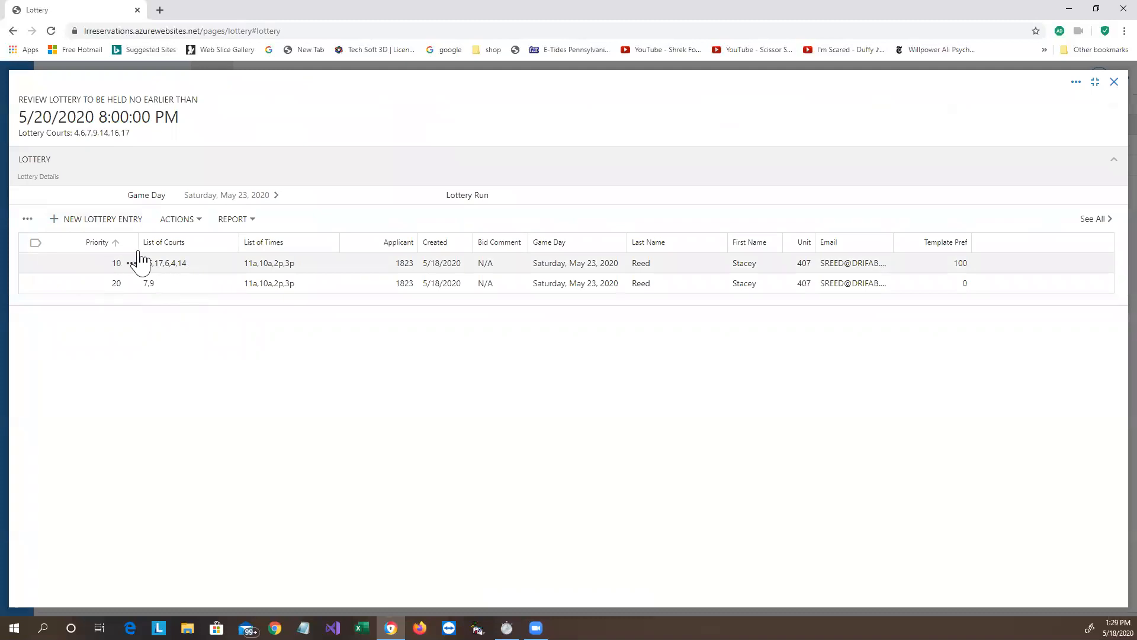
{"action": "left_click", "coordinate": [1114, 83]}
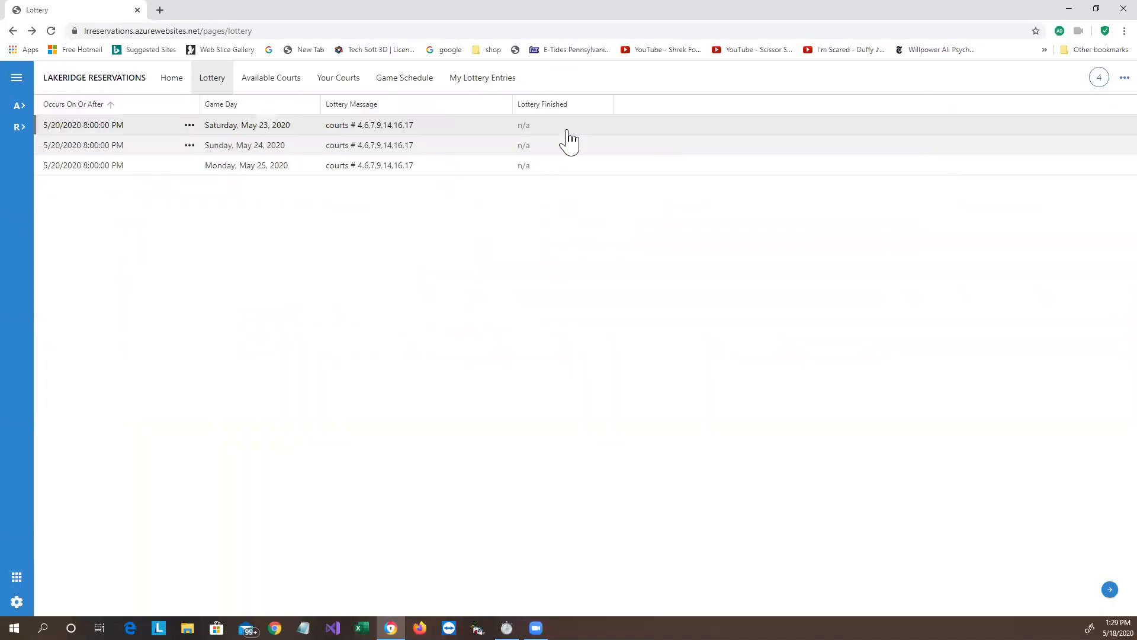
{"action": "left_click", "coordinate": [465, 85]}
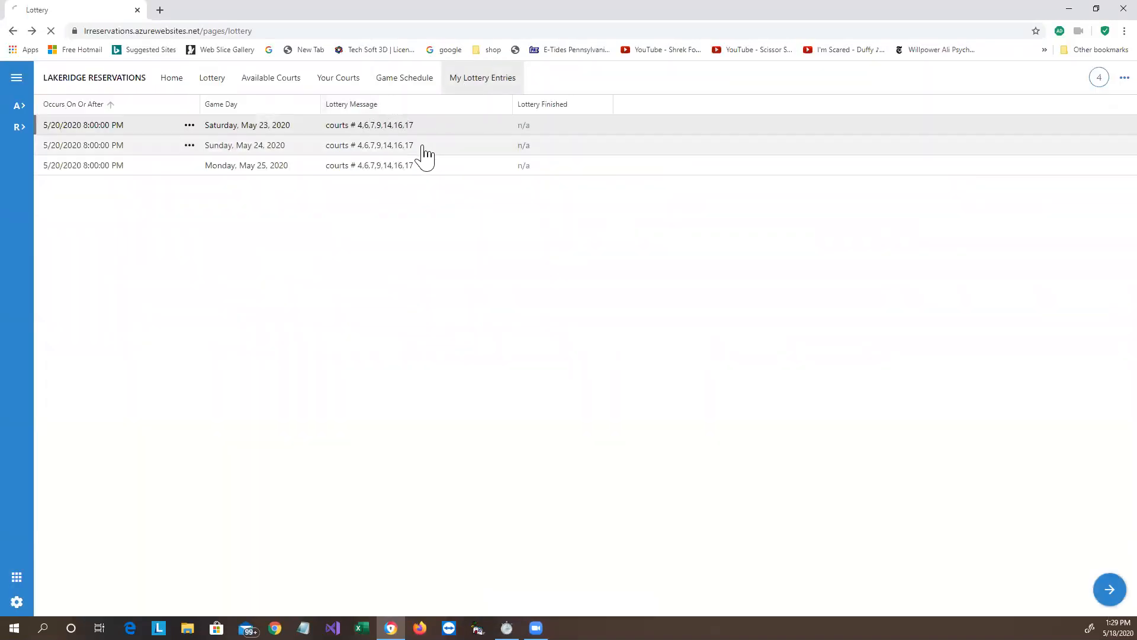